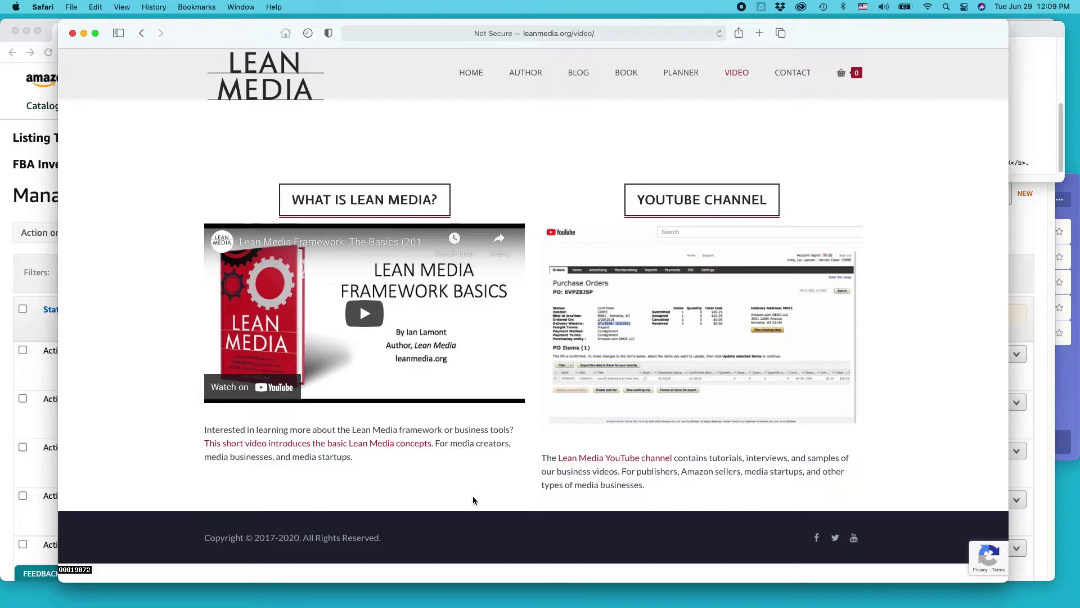
Switch to Chrome to show Seller Central's Manage Inventory list of 50 active products.
{"action": "key", "text": "super+Tab"}
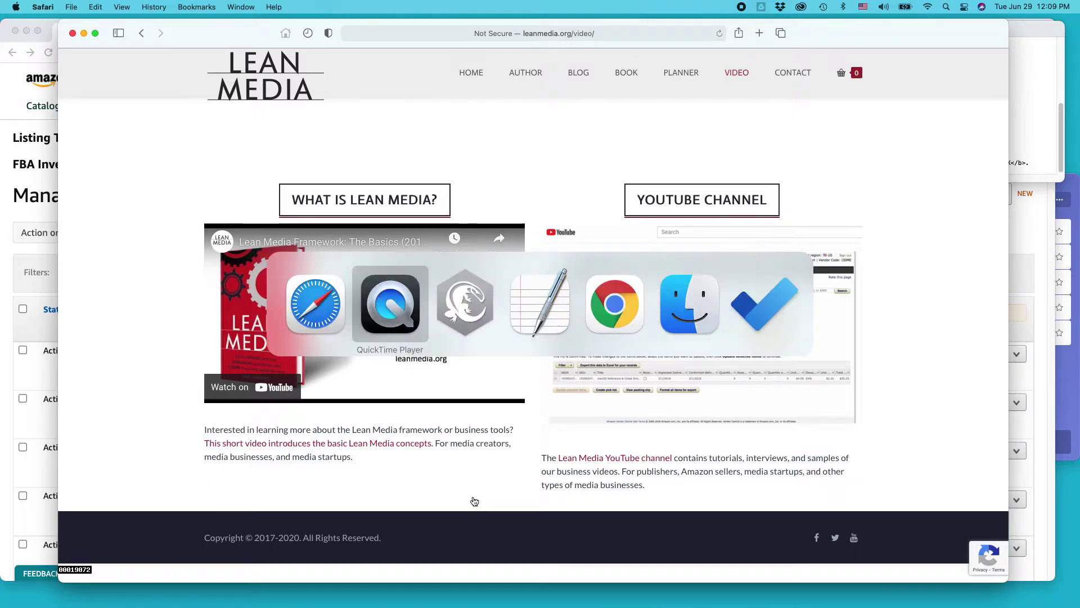
{"action": "key", "text": "super+Tab"}
{"action": "key", "text": "super+Tab"}
{"action": "key", "text": "super+Tab"}
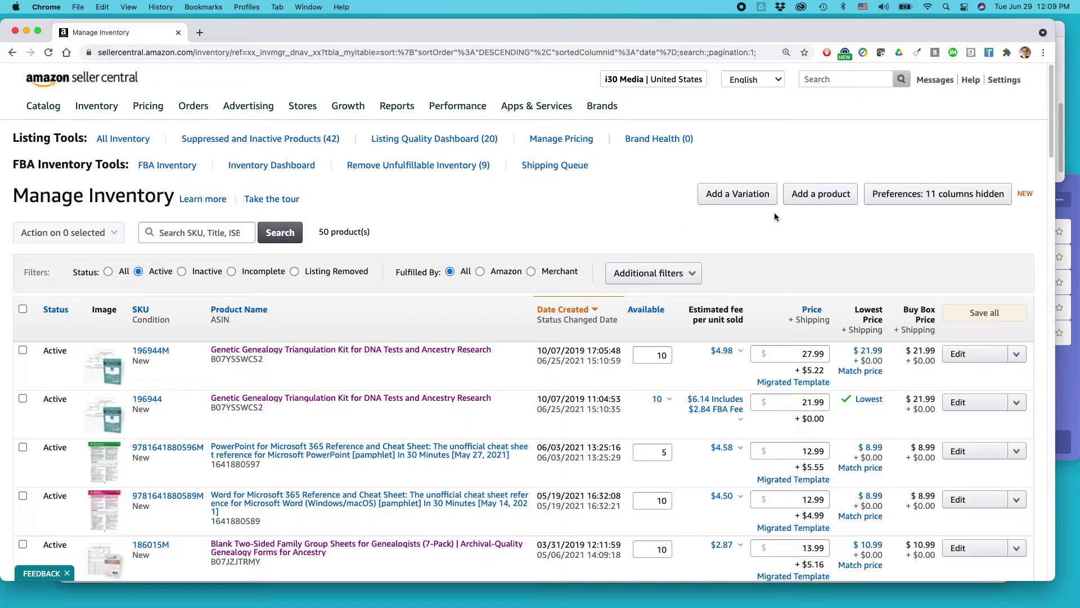
{"action": "left_click", "coordinate": [816, 238]}
{"action": "mouse_move", "coordinate": [95, 104]}
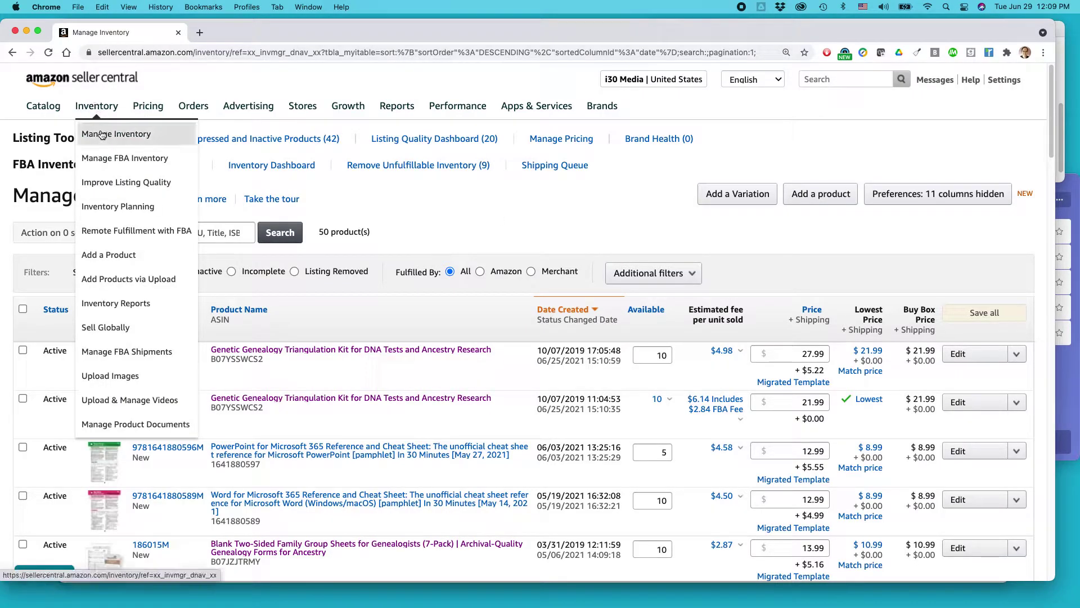
Go to the Add a Product page to search Amazon's catalog.
{"action": "left_click", "coordinate": [816, 194]}
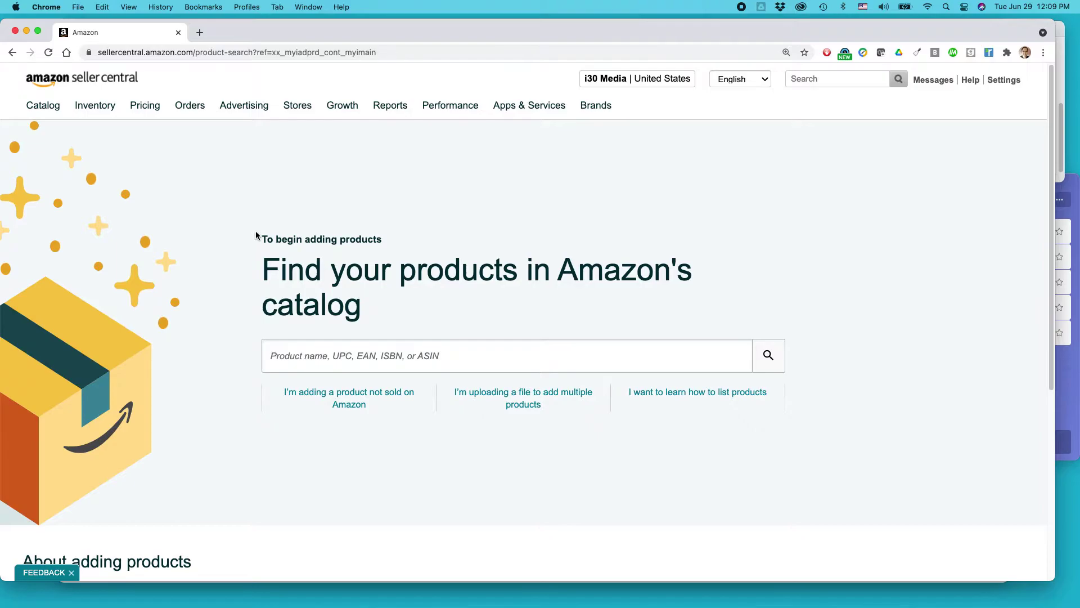
{"action": "key", "text": "super+Tab"}
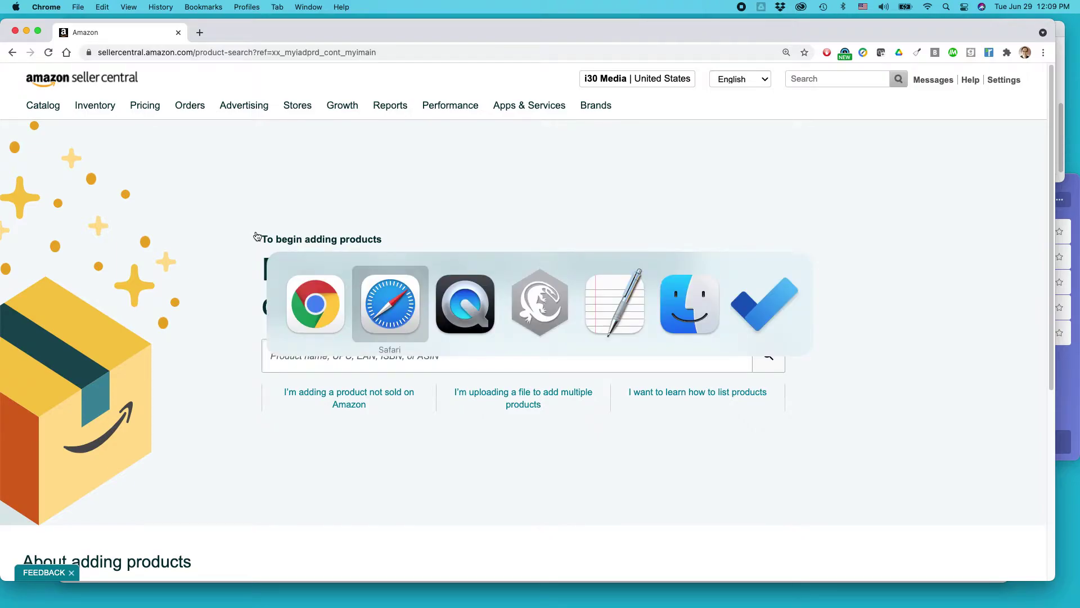
{"action": "key", "text": "super+Tab"}
{"action": "key", "text": "super+Tab"}
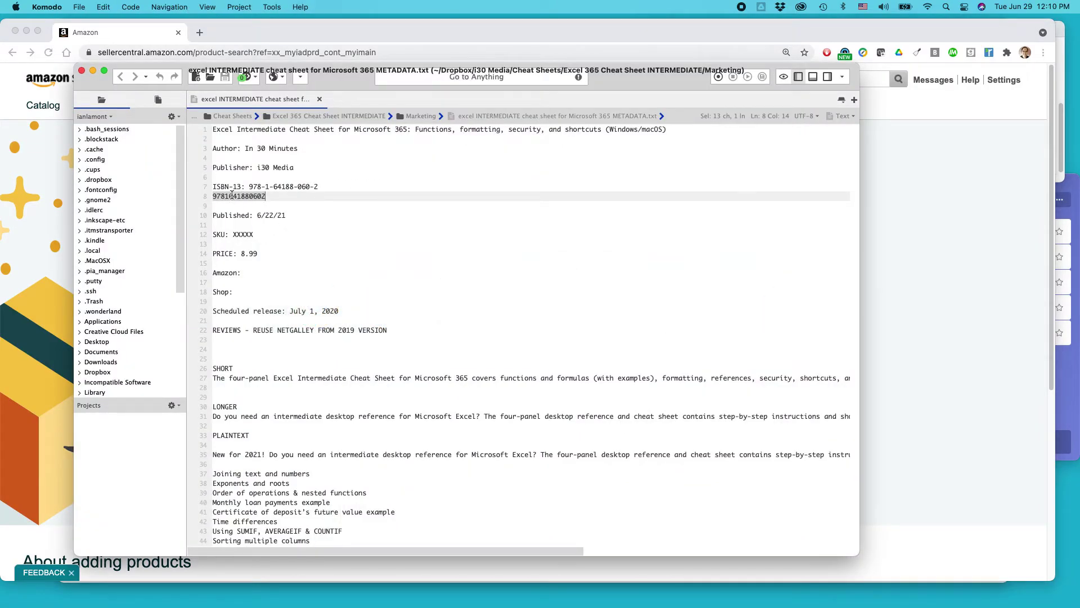
{"action": "key", "text": "shift+Down"}
{"action": "left_click_drag", "start_coordinate": [263, 196], "coordinate": [214, 194]}
{"action": "key", "text": "super+c"}
{"action": "key", "text": "super+Tab"}
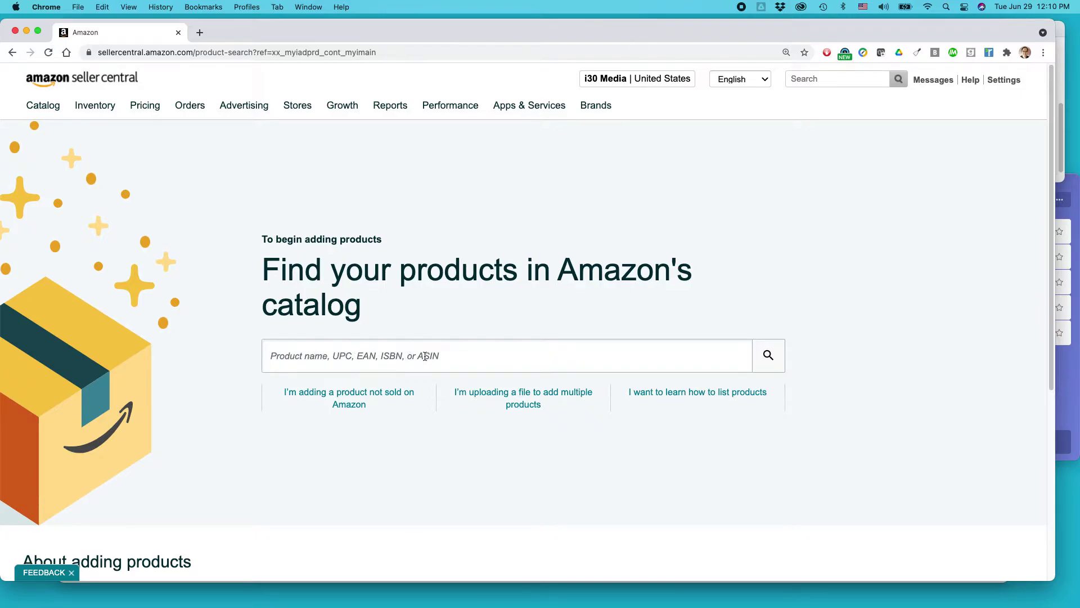
{"action": "key", "text": "super+v"}
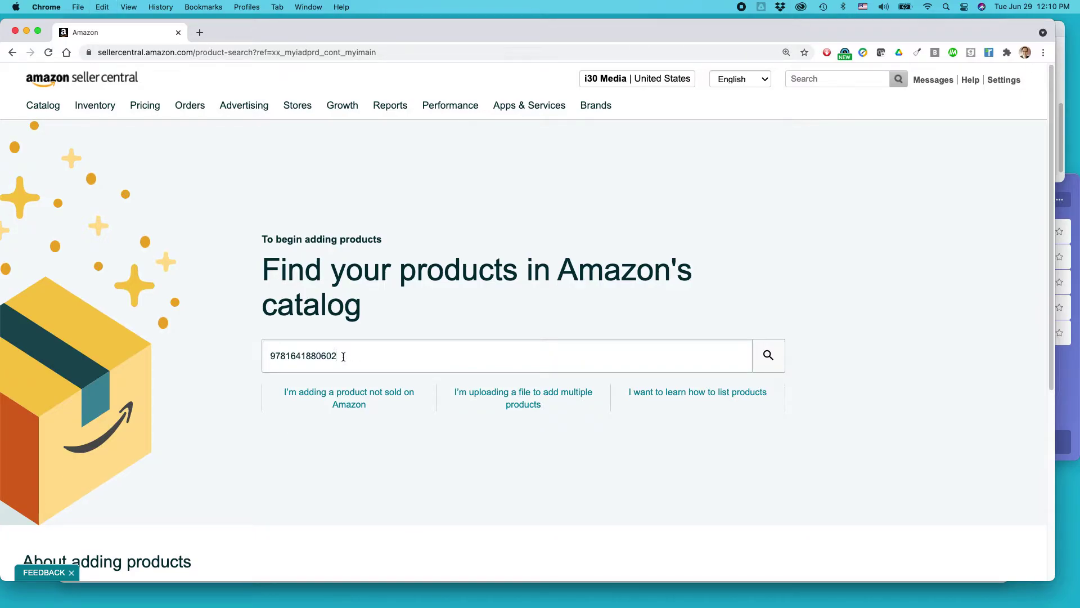
{"action": "left_click", "coordinate": [771, 356]}
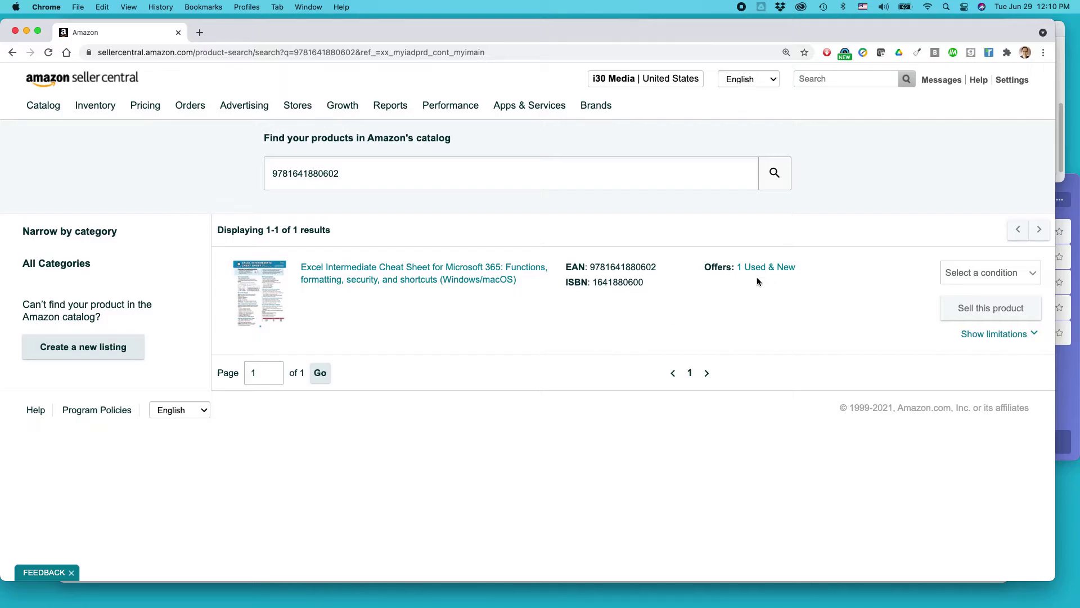
{"action": "left_click", "coordinate": [1033, 275]}
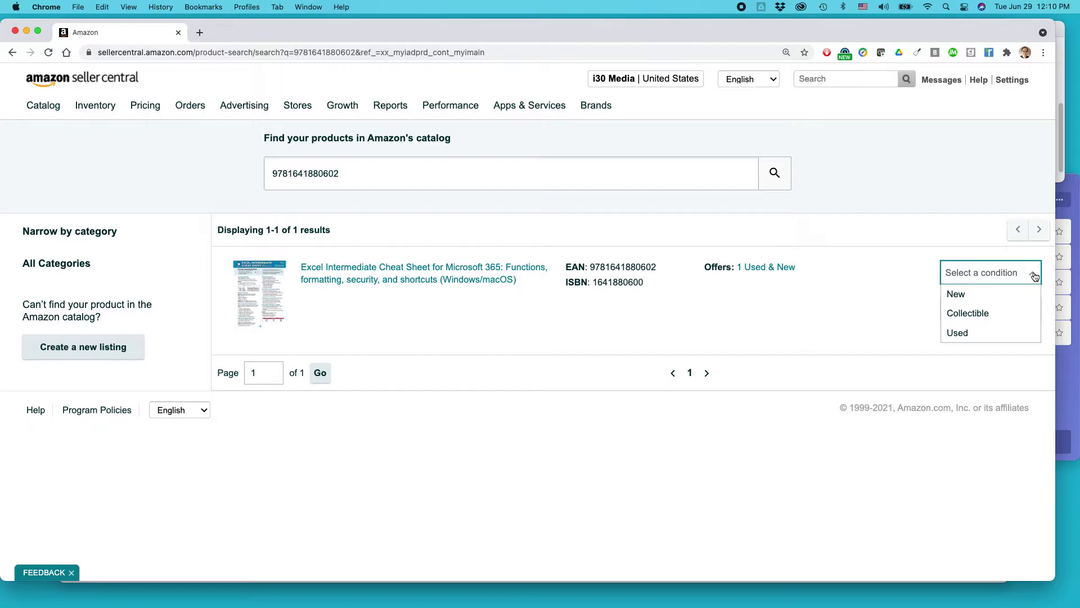
{"action": "left_click", "coordinate": [980, 294]}
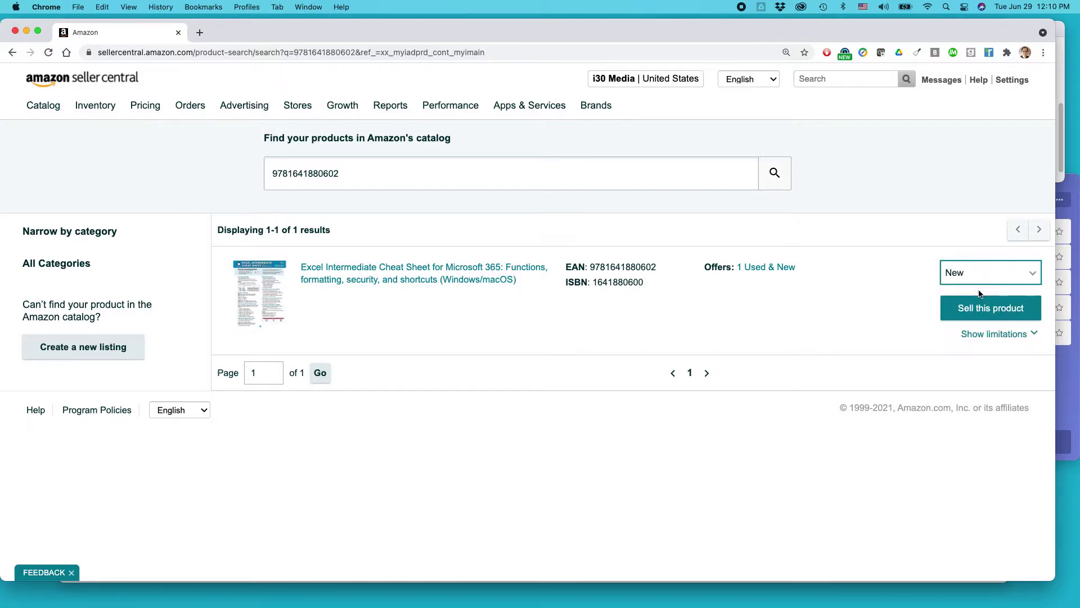
{"action": "left_click", "coordinate": [990, 309]}
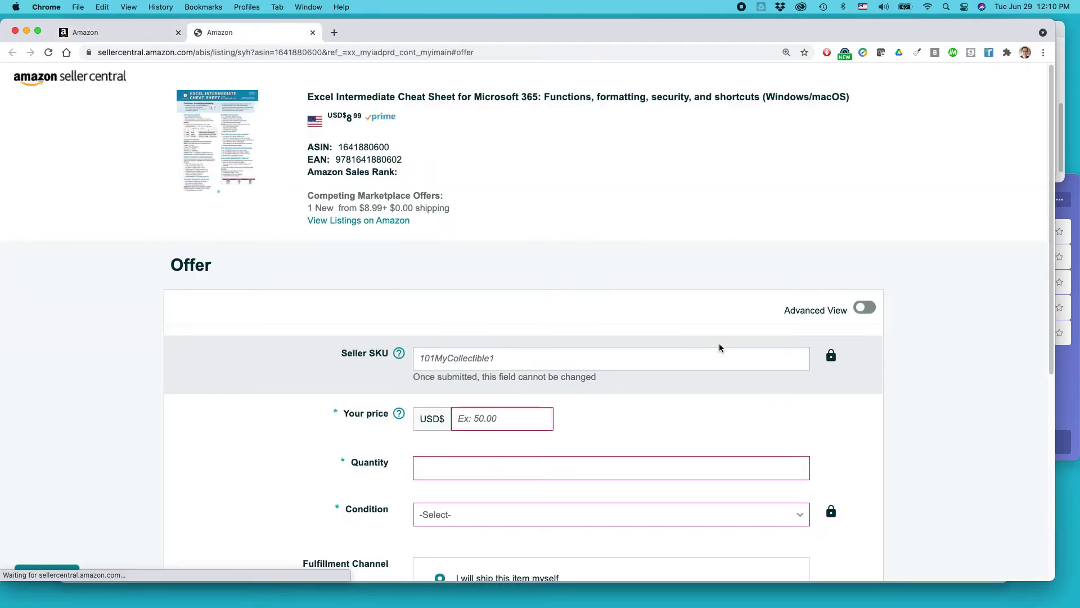
{"action": "left_click", "coordinate": [458, 360]}
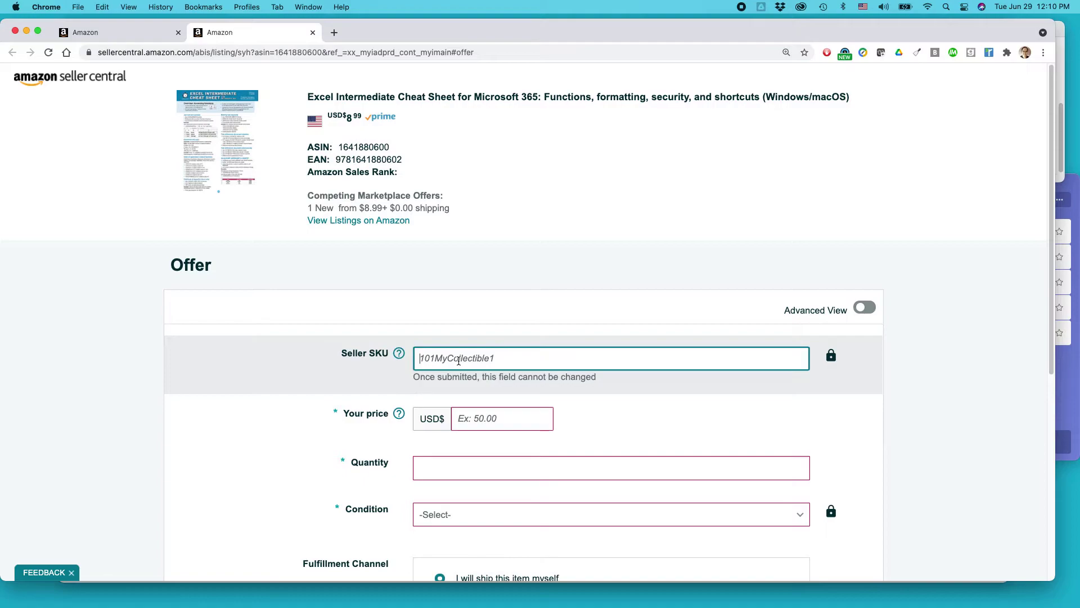
{"action": "key", "text": "super+v"}
{"action": "type", "text": "M"}
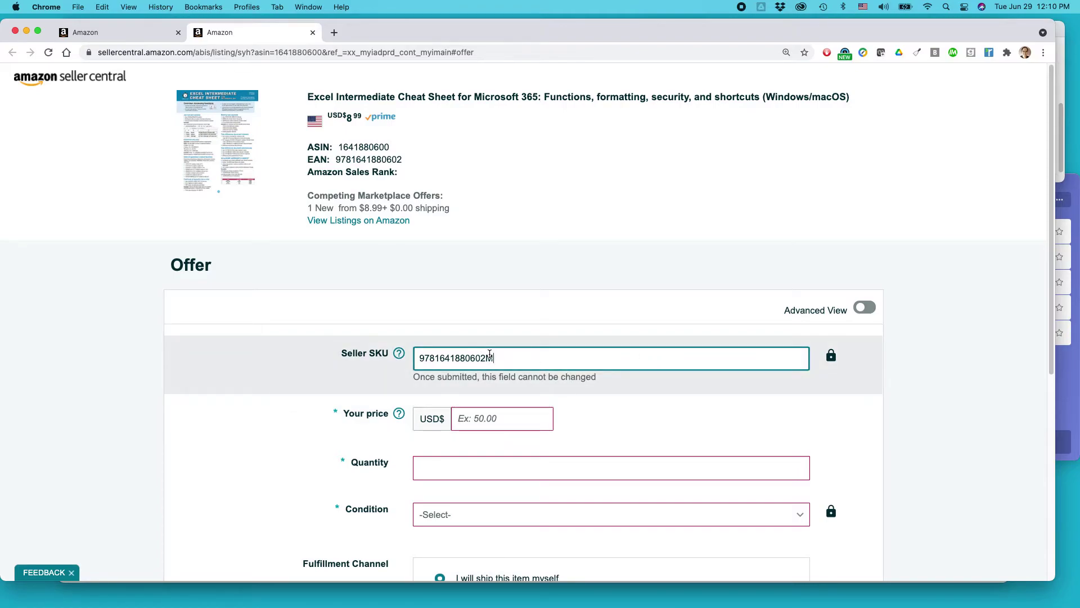
{"action": "left_click", "coordinate": [470, 423]}
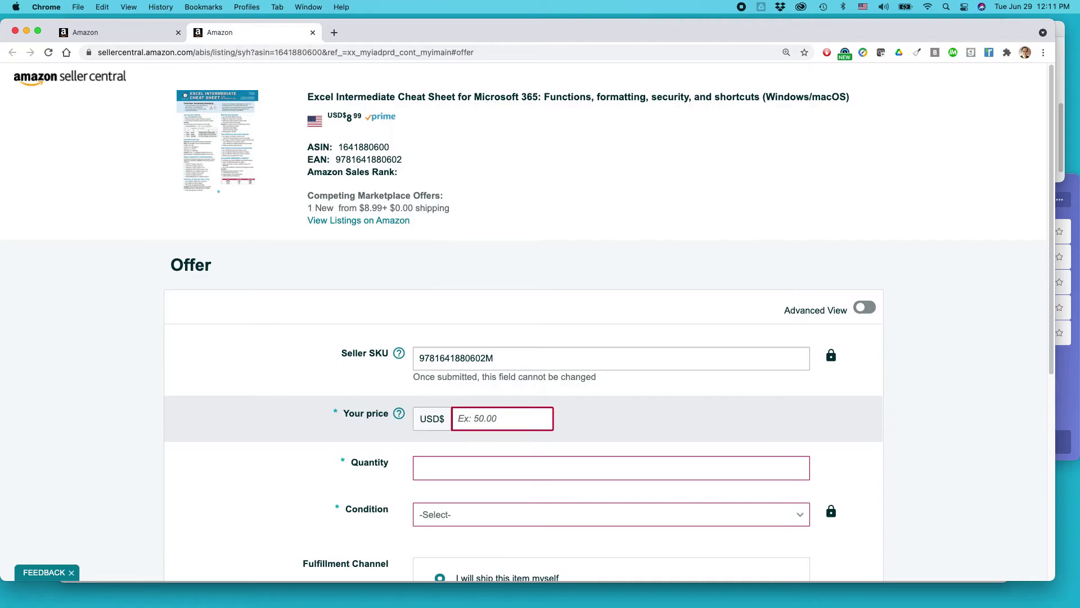
Fill in price USD 7.99, quantity 10 and condition New, keeping Merchant Fulfilled.
{"action": "type", "text": "7.99"}
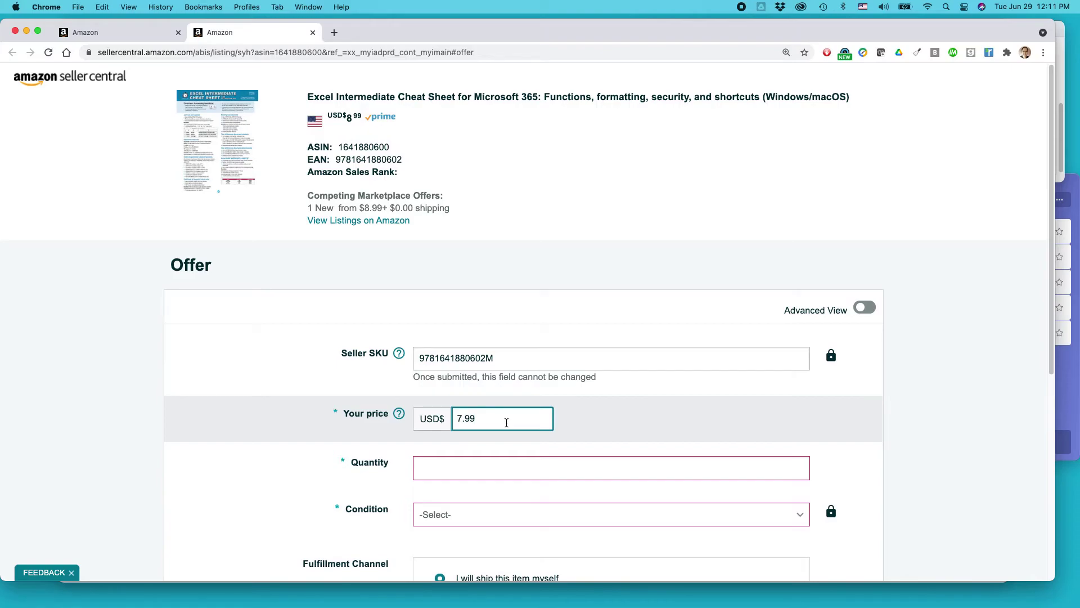
{"action": "left_click", "coordinate": [429, 465]}
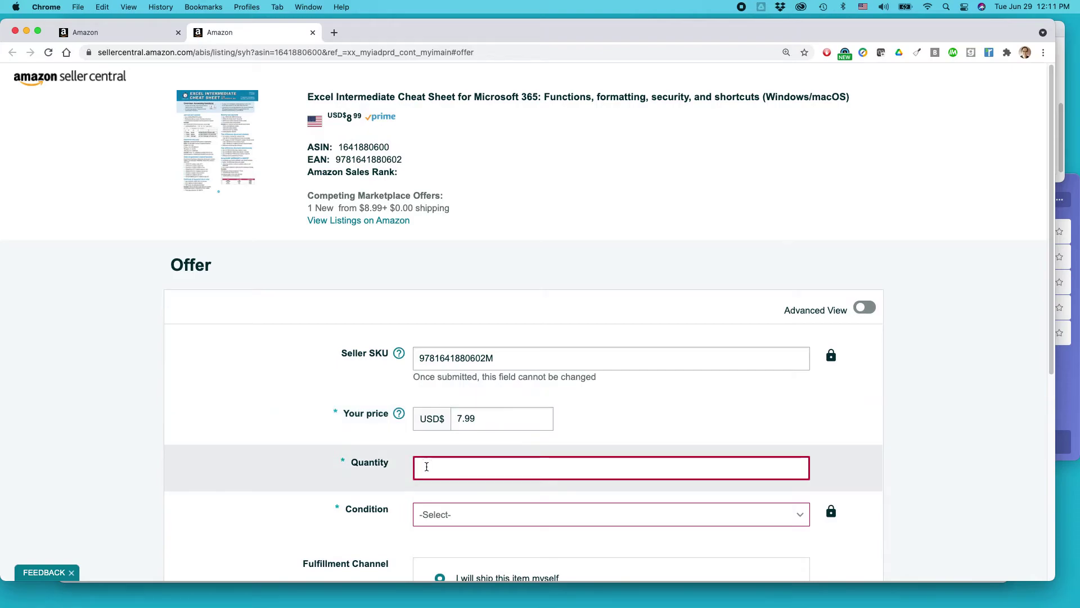
{"action": "type", "text": "10"}
{"action": "scroll", "coordinate": [484, 470], "scroll_direction": "down", "scroll_amount": 3}
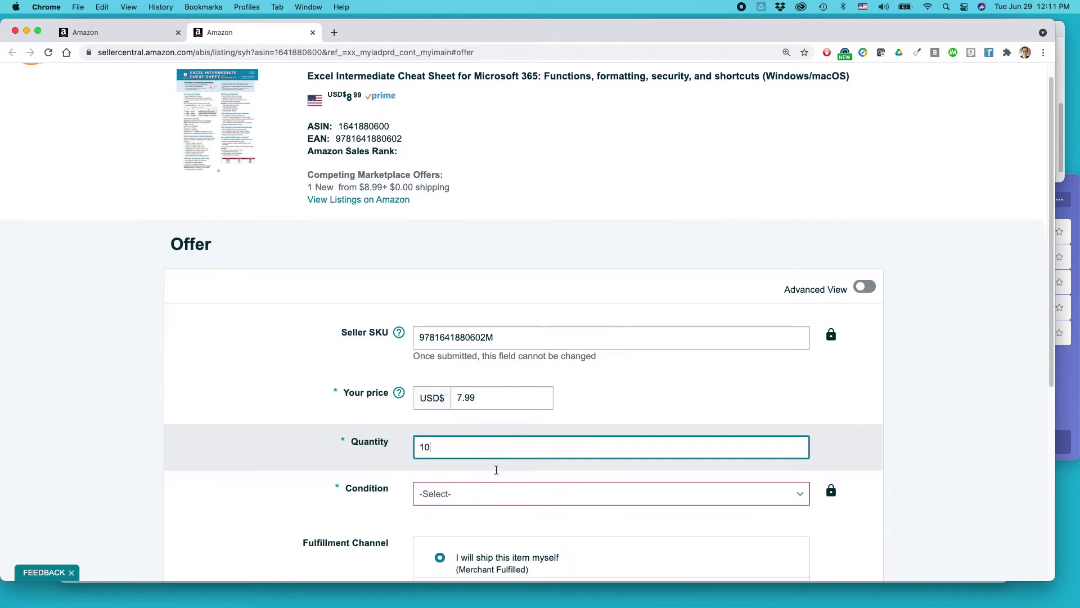
{"action": "left_click", "coordinate": [800, 417]}
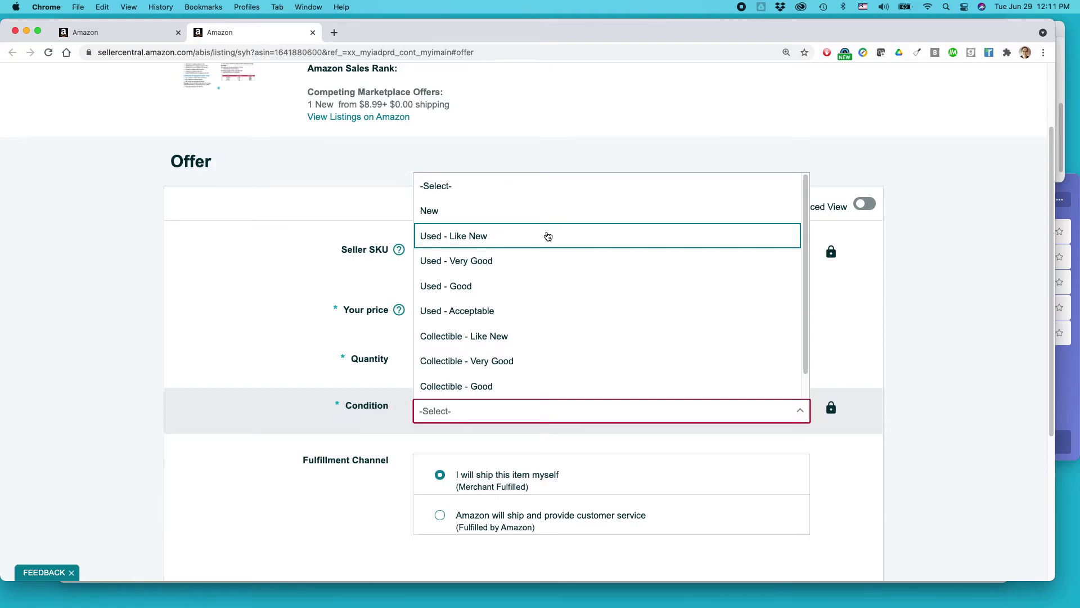
{"action": "left_click", "coordinate": [522, 217]}
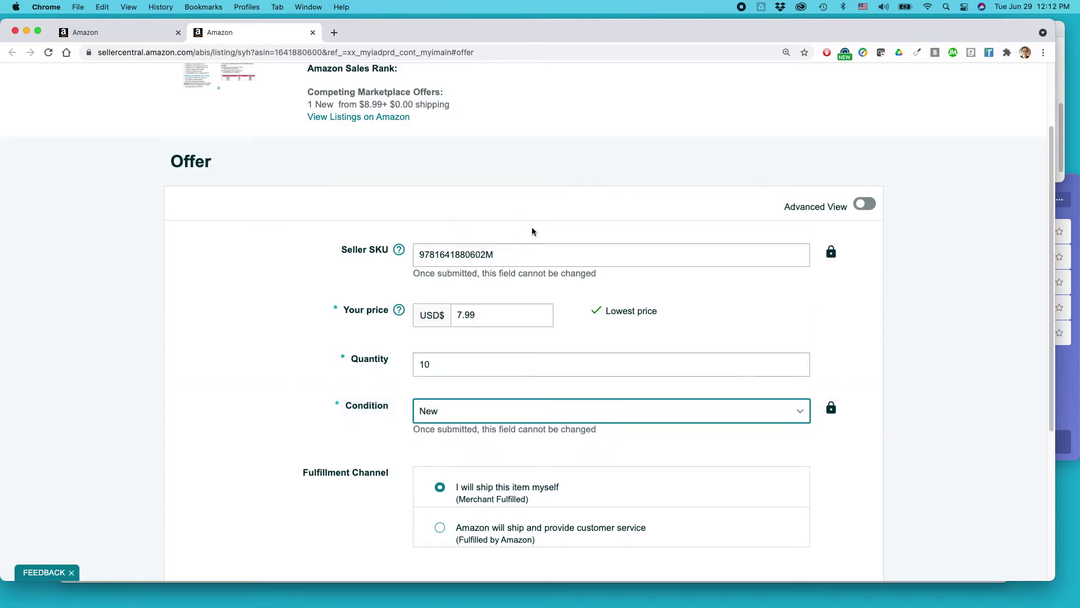
{"action": "scroll", "coordinate": [590, 365], "scroll_direction": "down", "scroll_amount": 1}
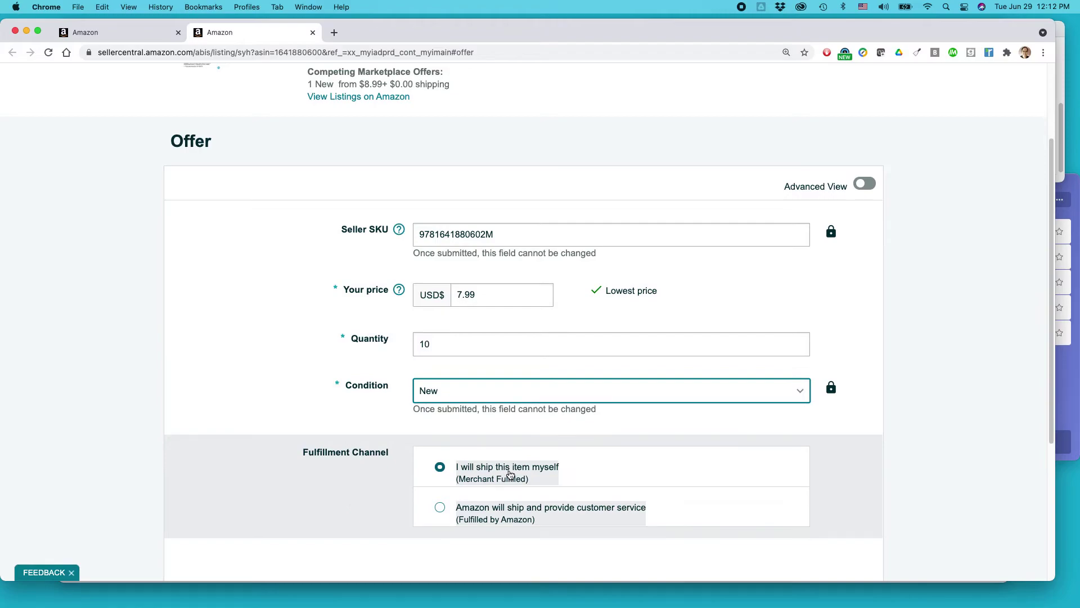
{"action": "scroll", "coordinate": [696, 457], "scroll_direction": "down", "scroll_amount": 5}
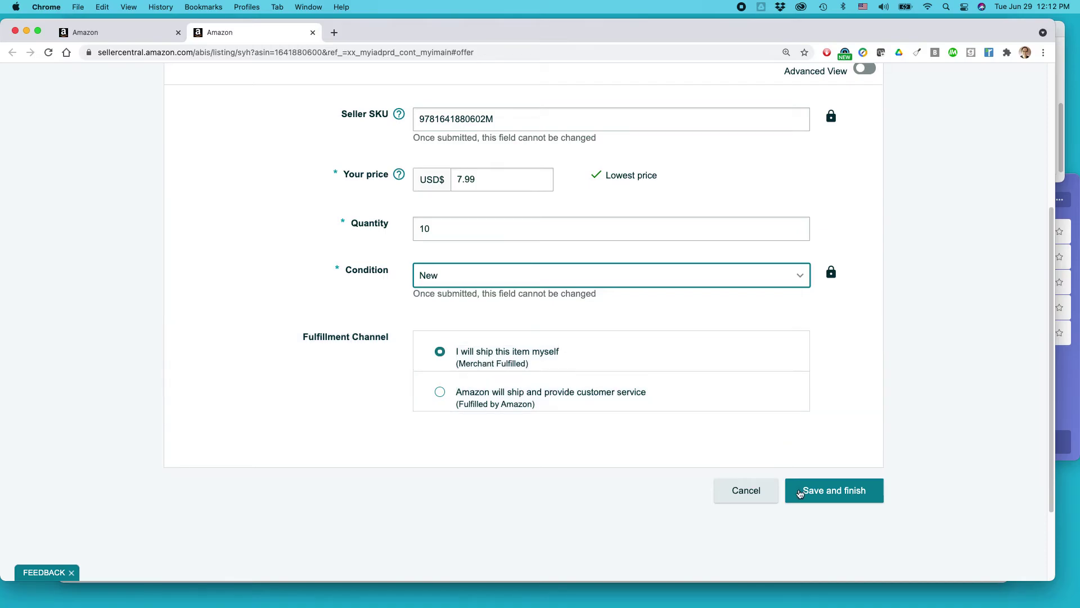
Save and finish the Excel Intermediate Cheat Sheet offer.
{"action": "left_click", "coordinate": [819, 491]}
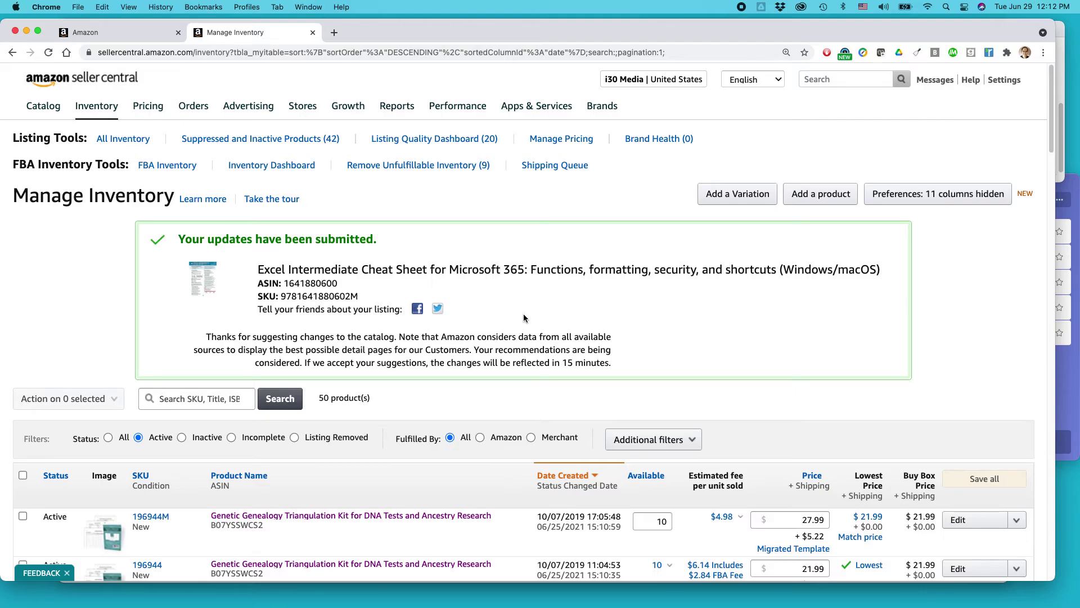
Switch to Safari to bring the Lean Media video page forward.
{"action": "key", "text": "super+Tab"}
{"action": "key", "text": "super+Tab"}
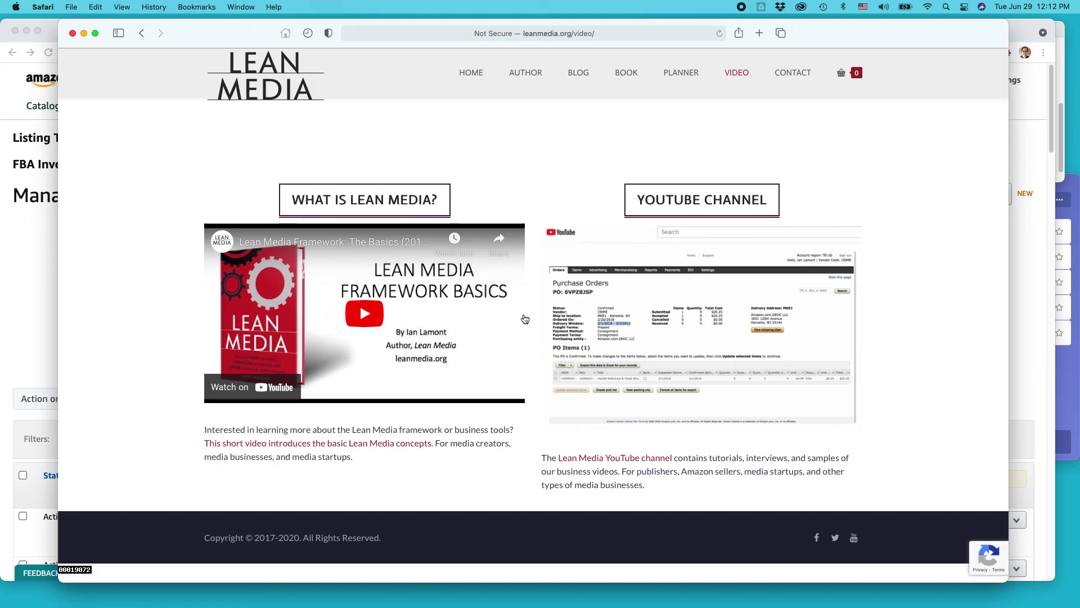